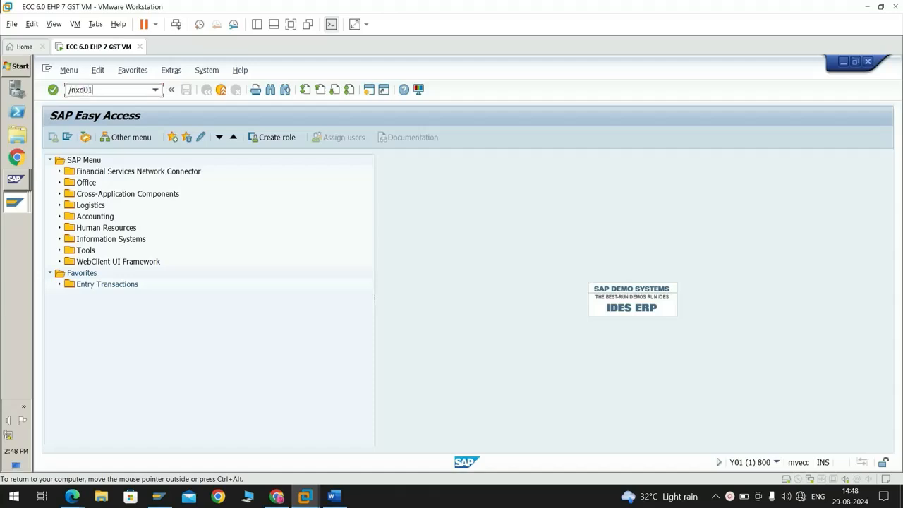
- Start transaction XD01 and begin a customer with account group 0001 Sold-to party, entering the new customer number
key(Return)
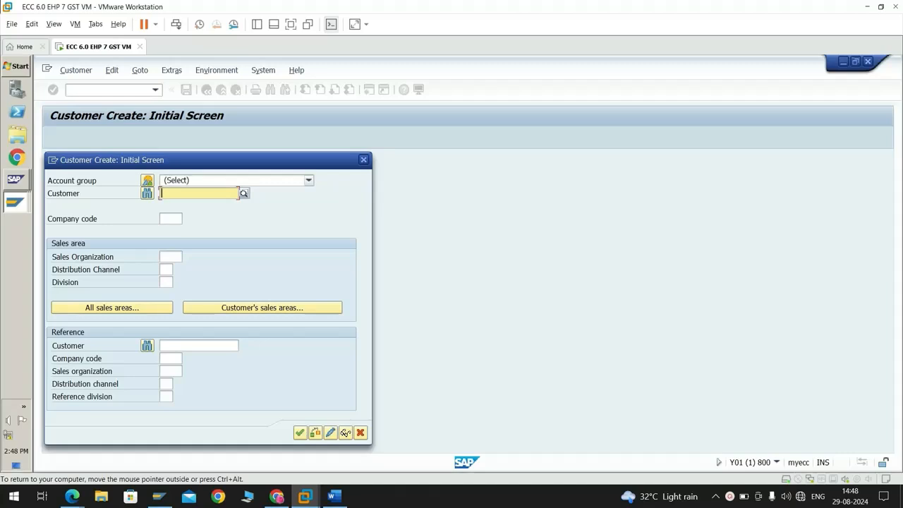
click(308, 180)
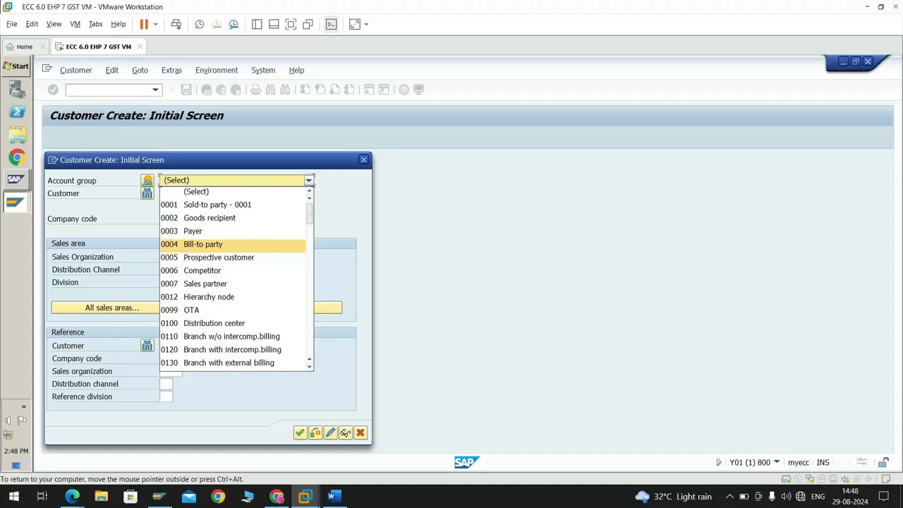
click(217, 205)
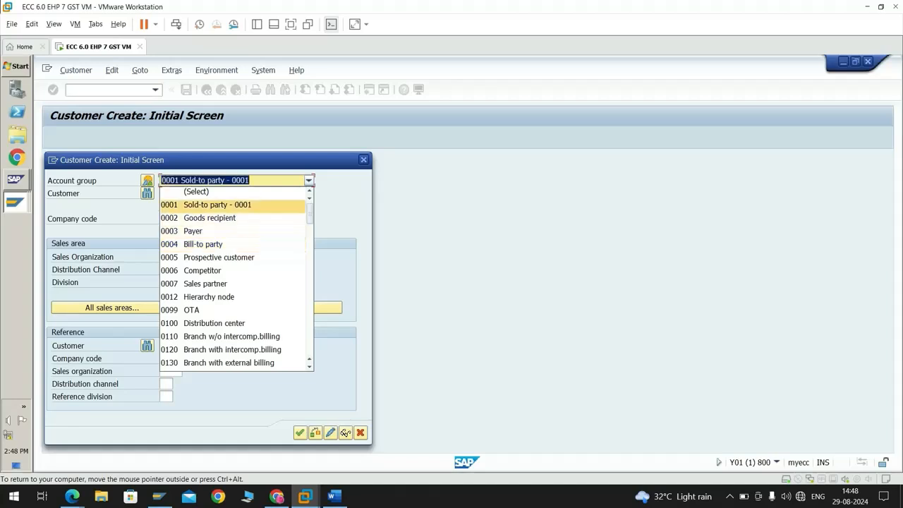
click(201, 193)
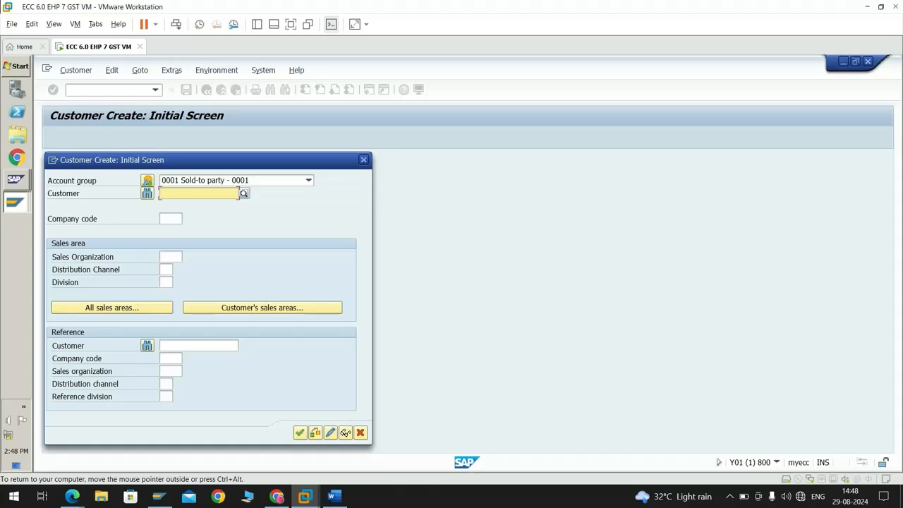
text(4005)
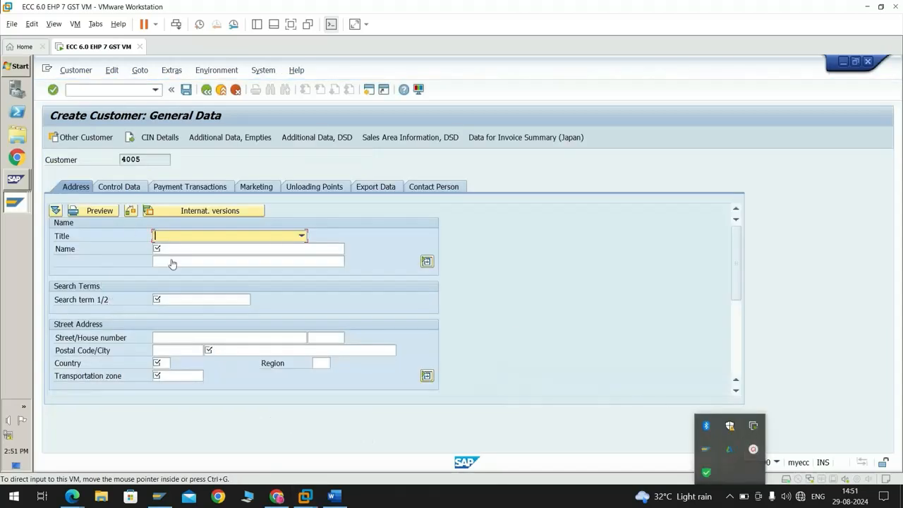
- Reopen the initial customer creation dialog for another customer and enter company code 8012
click(87, 139)
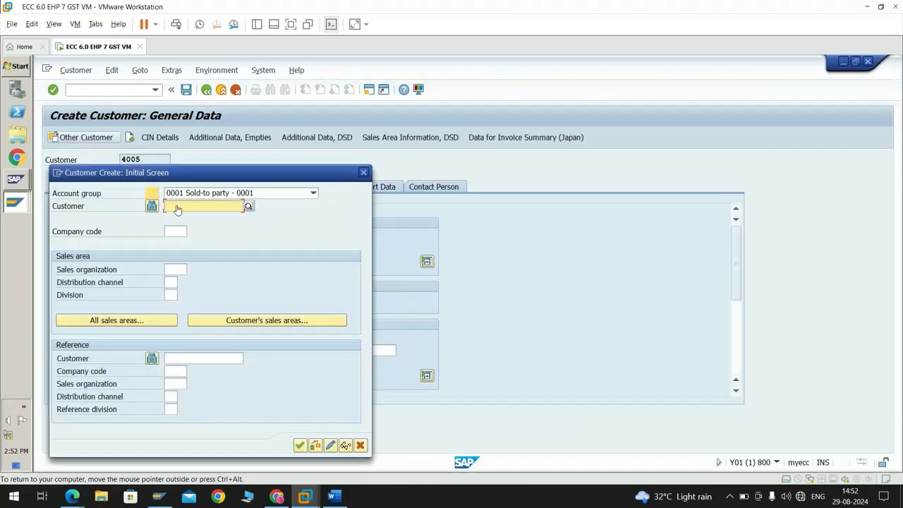
click(174, 234)
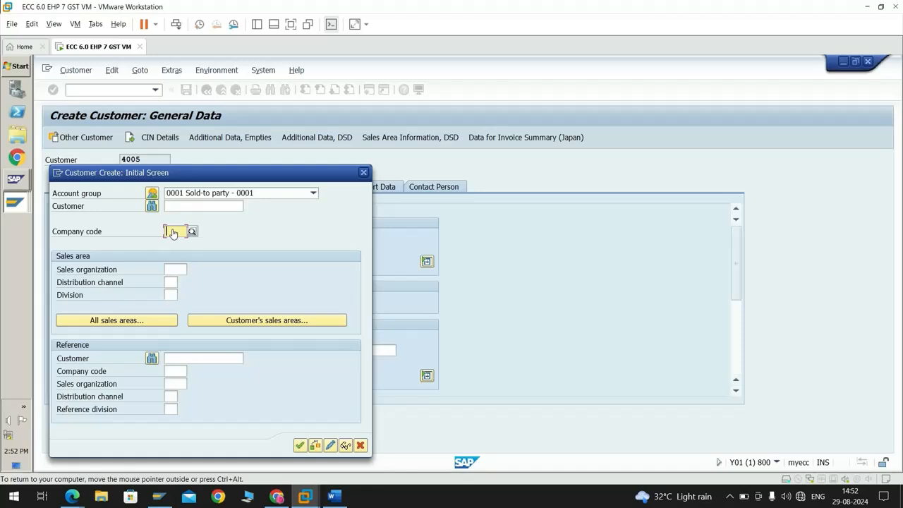
text(8012)
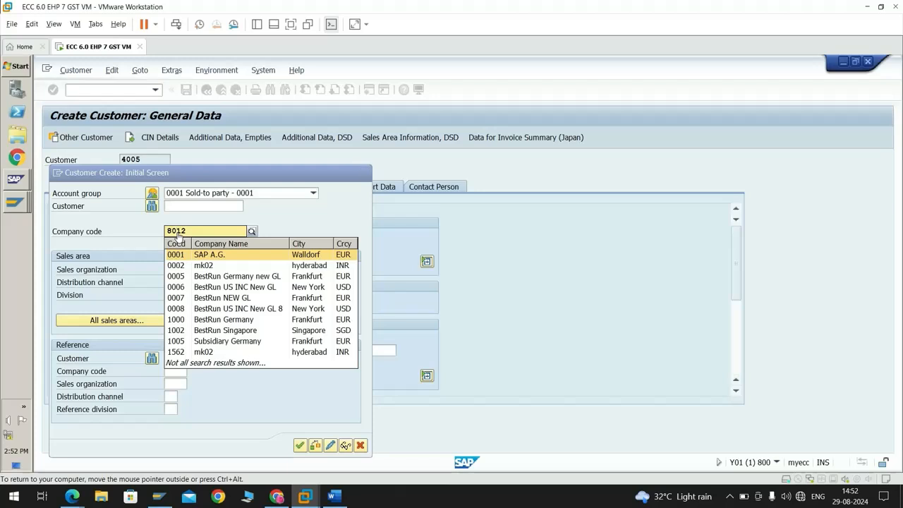
click(461, 373)
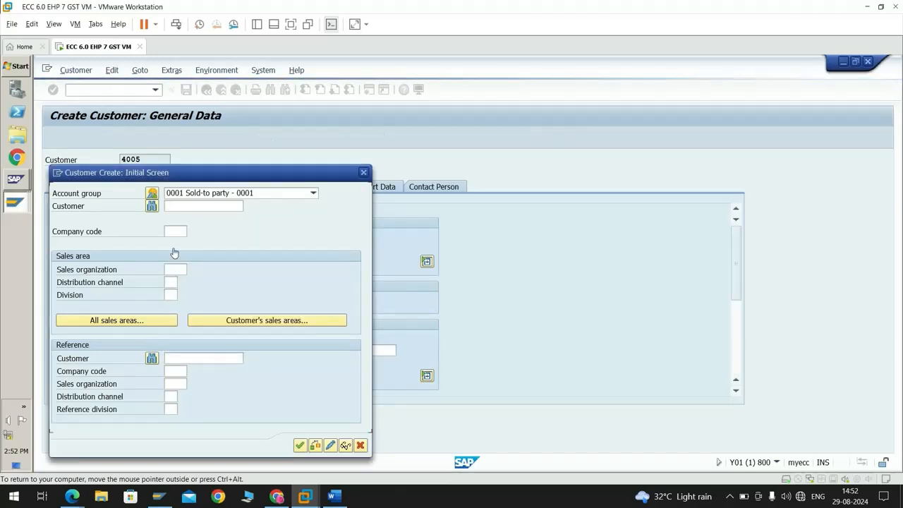
- Set sales organization 2001, distribution channel 01 and division 00, try to continue, and cancel at the save question
click(172, 270)
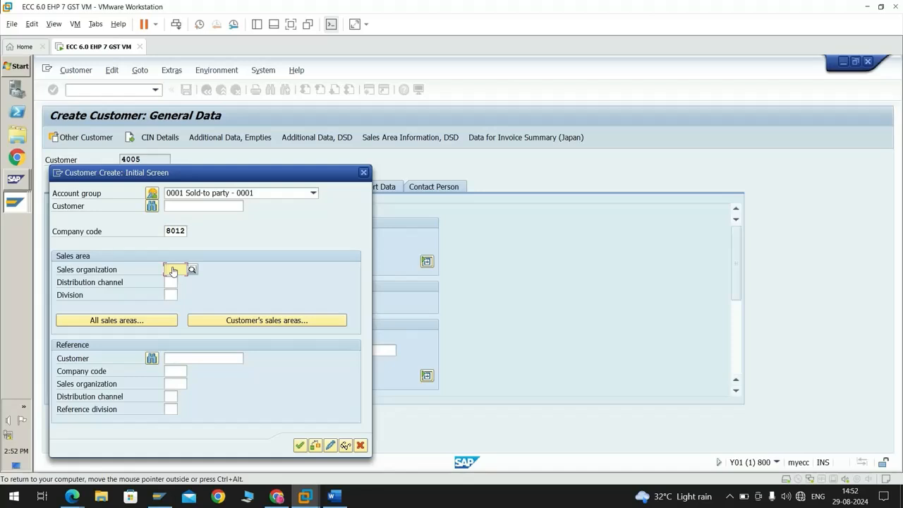
click(173, 270)
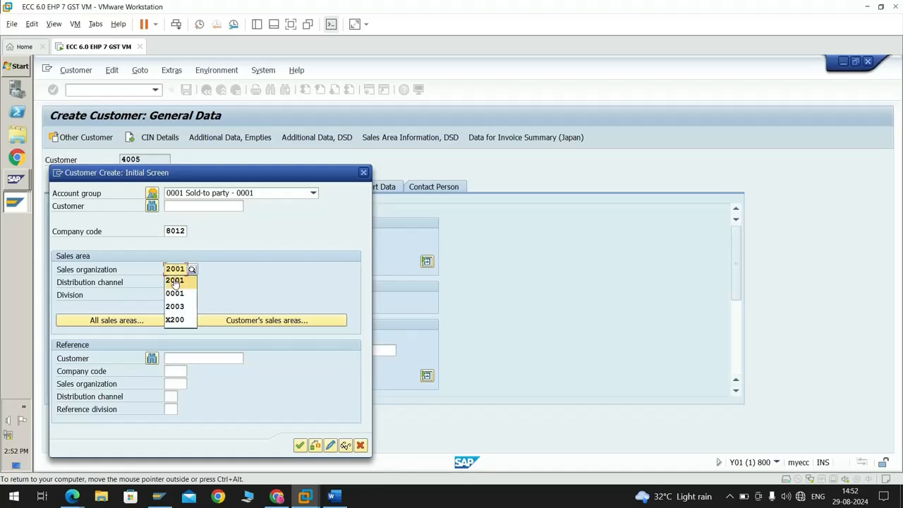
click(174, 281)
click(172, 282)
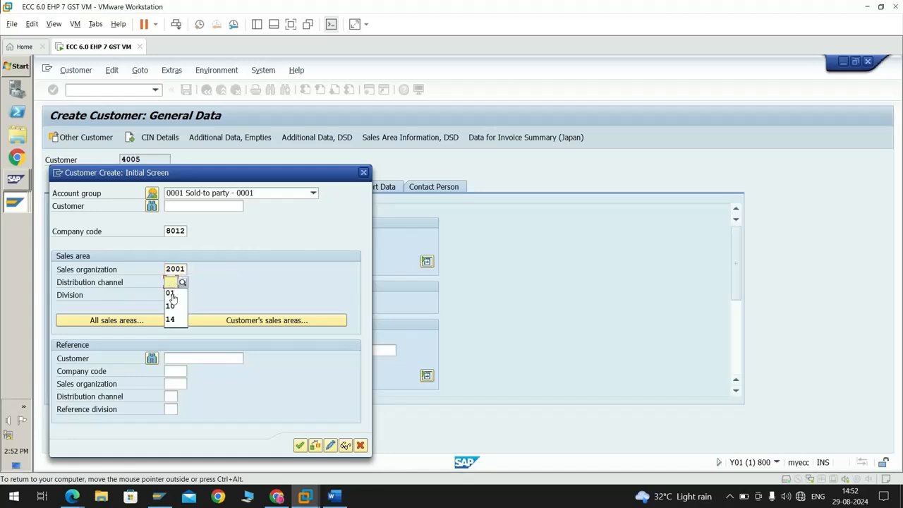
click(169, 294)
click(170, 297)
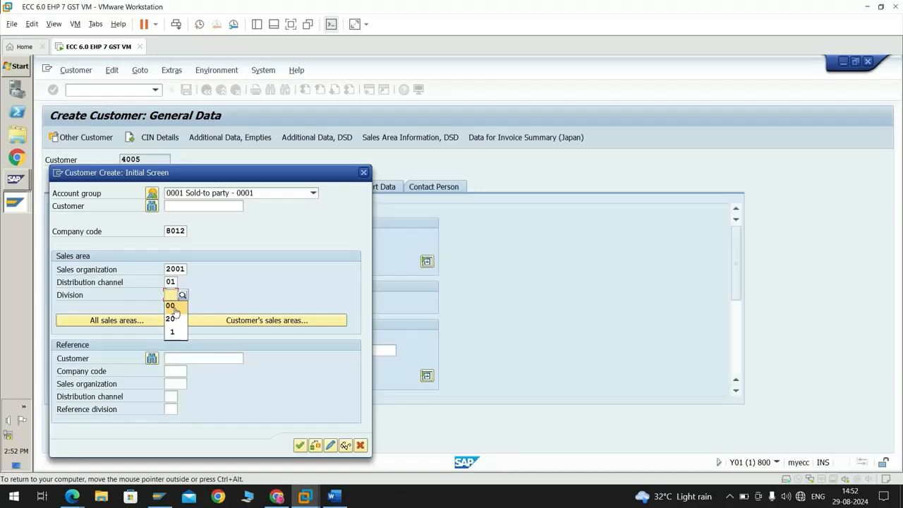
click(172, 305)
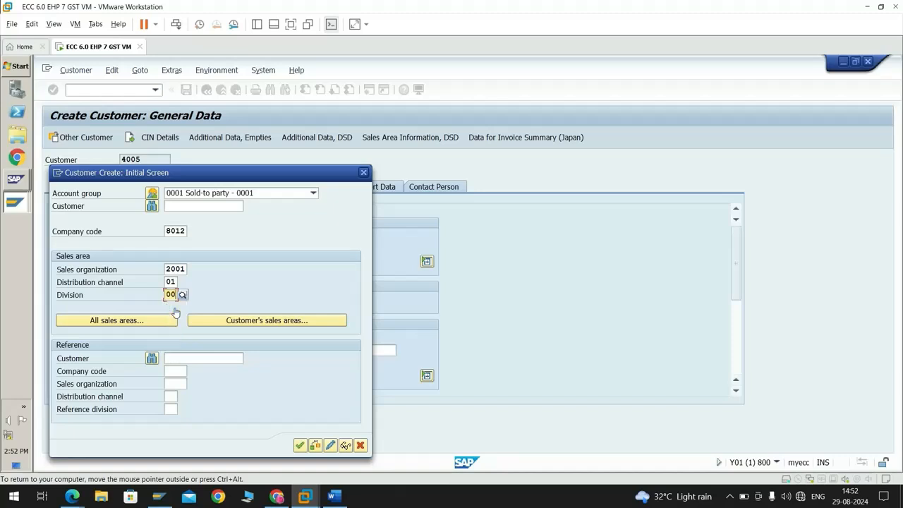
click(300, 445)
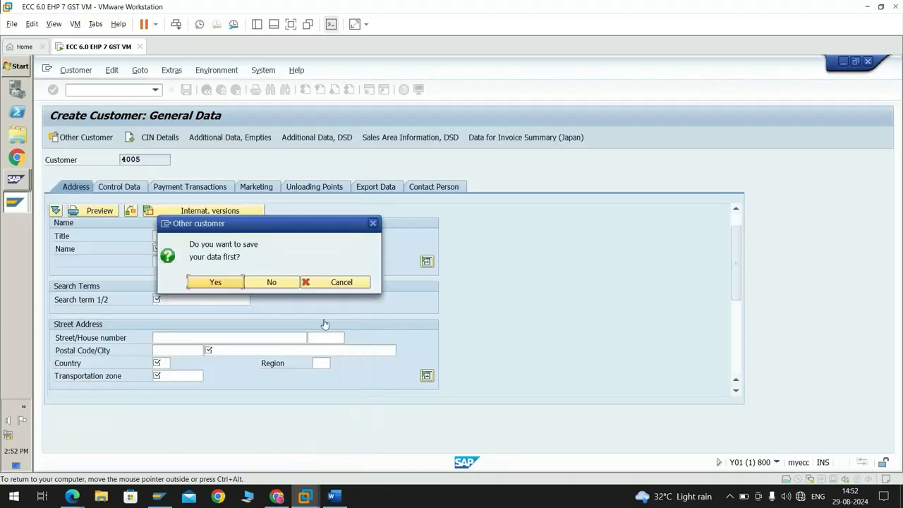
click(328, 283)
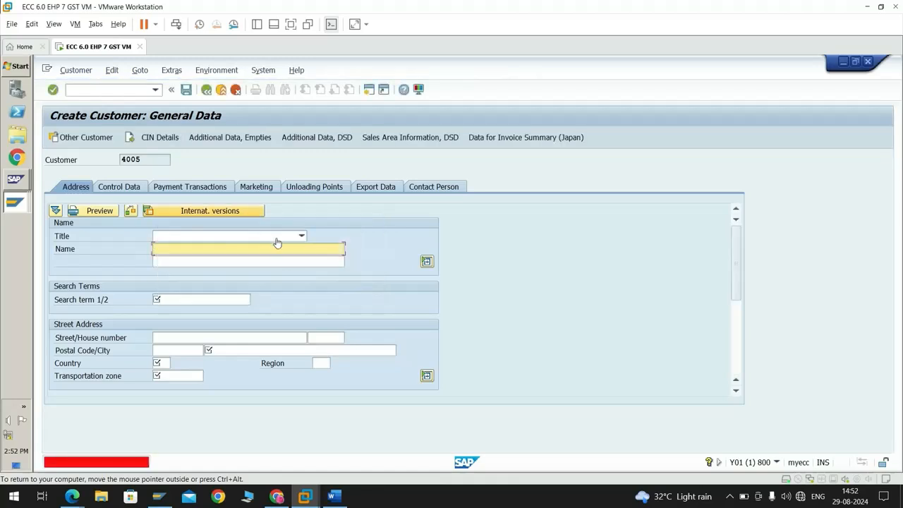
- Set the customer's title to Company, the name to Intra sto sap mm1 and the search term to mm
click(301, 237)
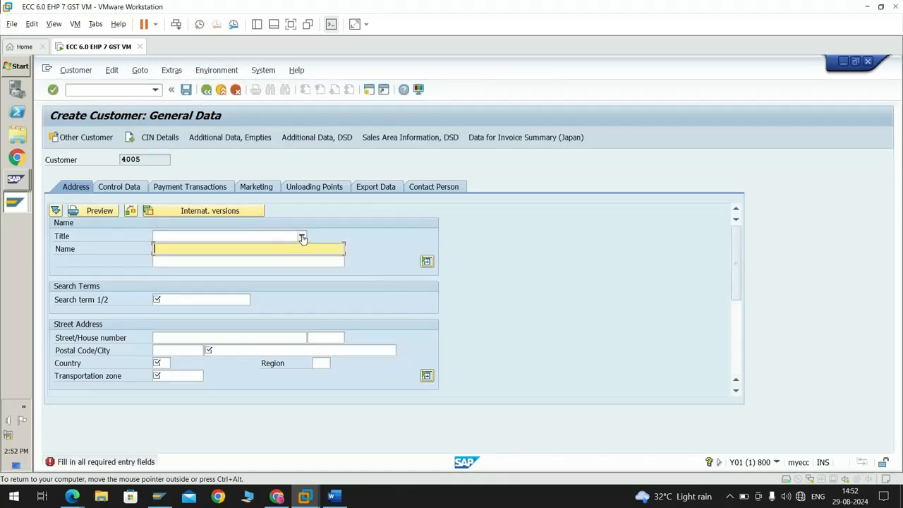
click(213, 247)
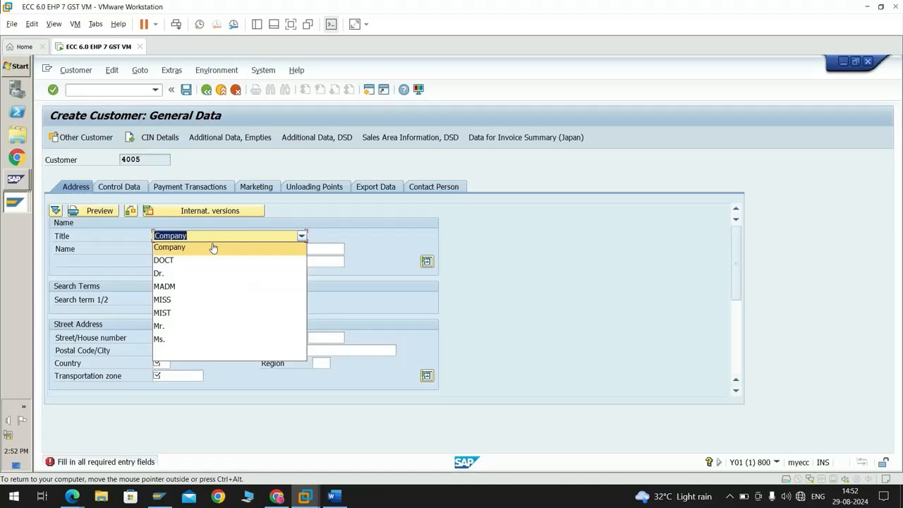
click(194, 251)
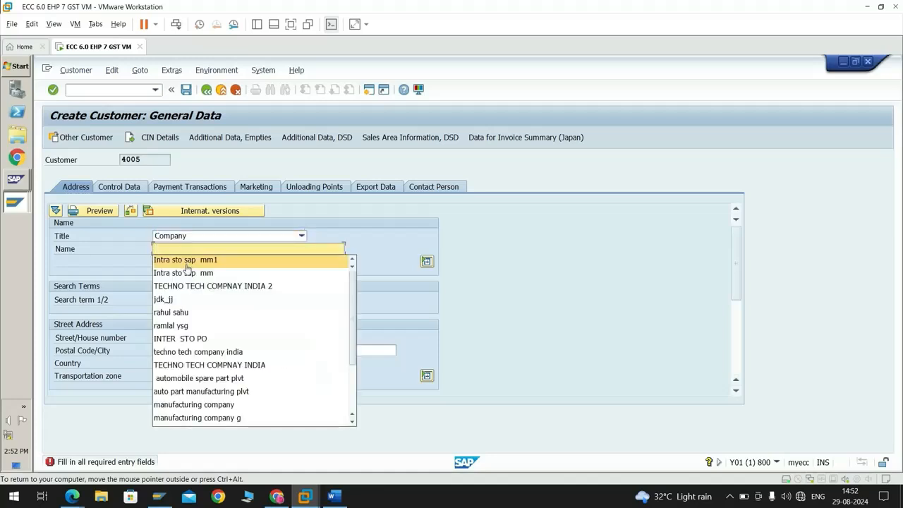
click(186, 262)
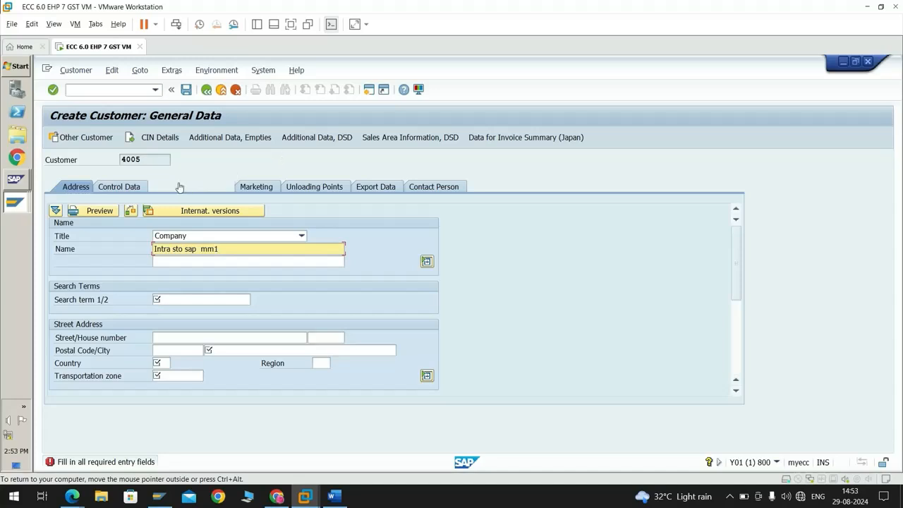
key(Return)
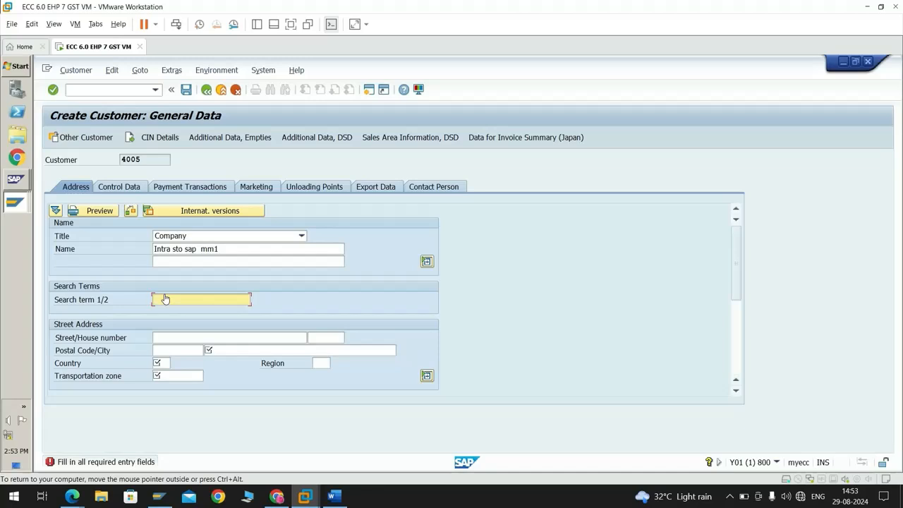
text(mm)
key(Return)
click(224, 350)
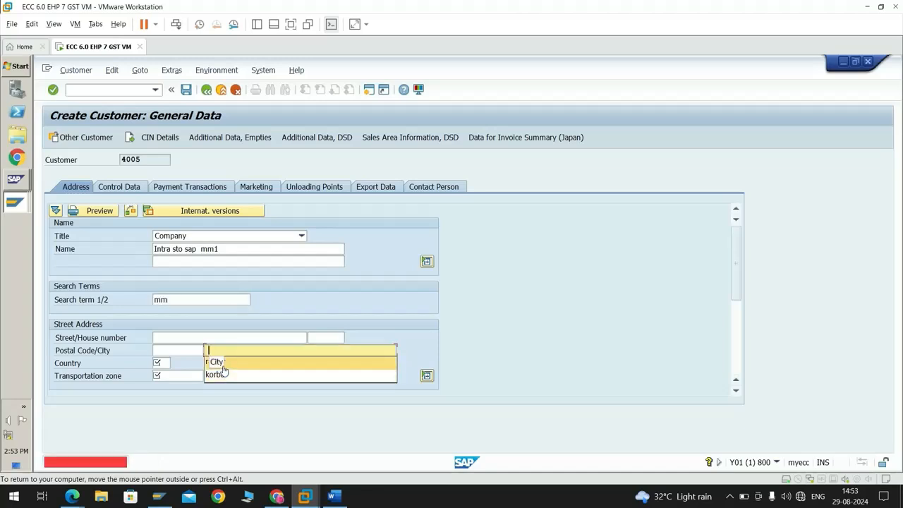
click(222, 366)
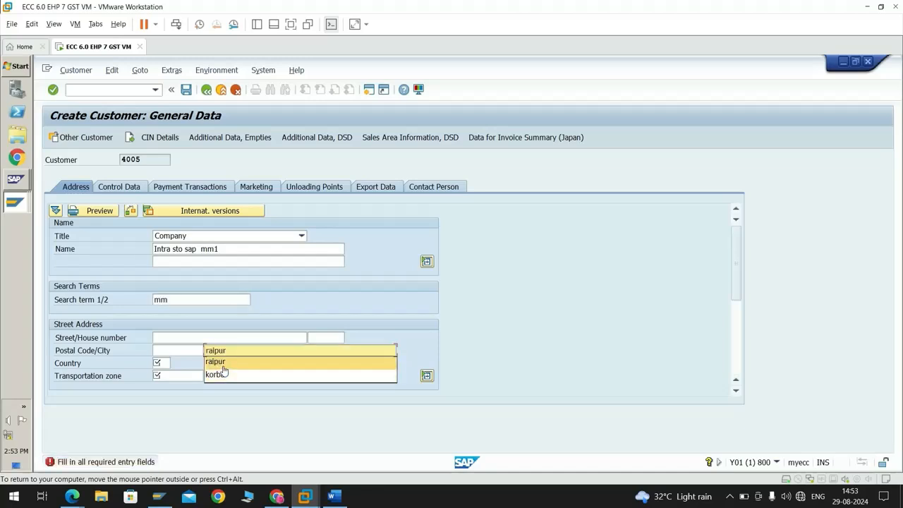
click(168, 364)
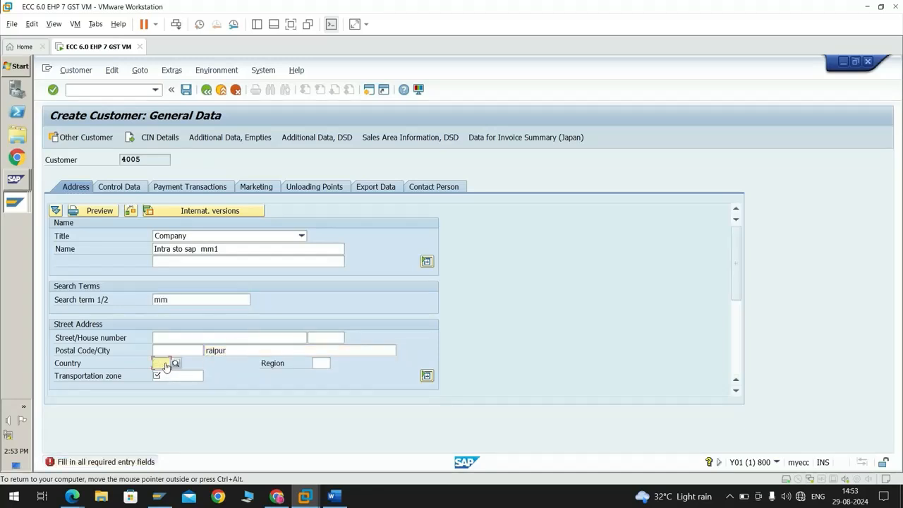
click(167, 376)
click(181, 378)
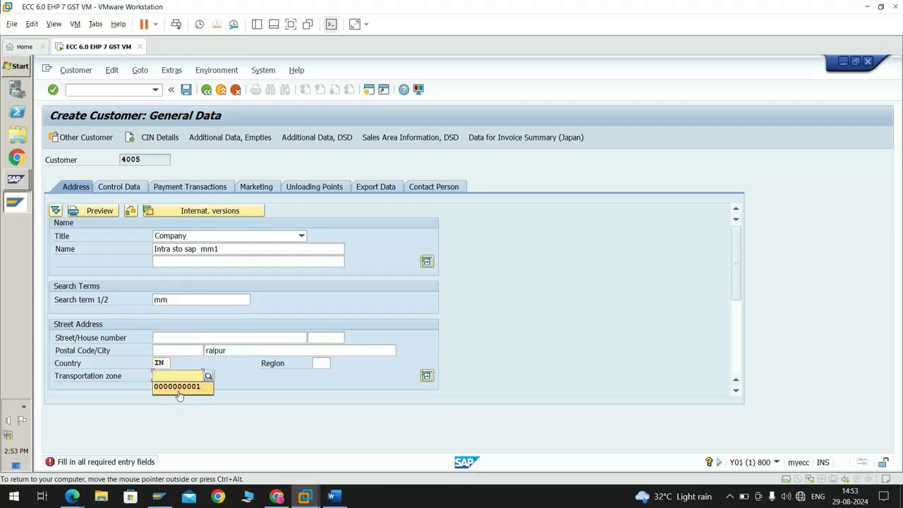
click(179, 394)
key(Return)
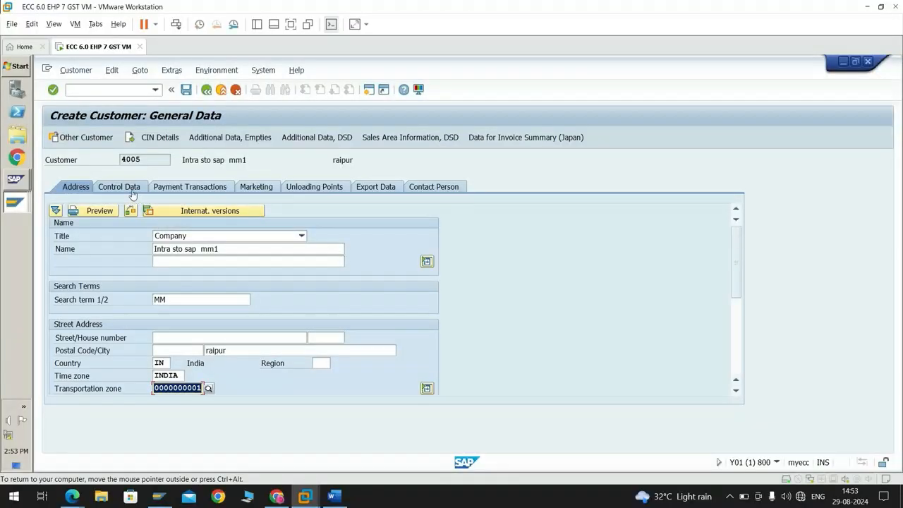
- Review the customer's control data and payment transactions
click(128, 189)
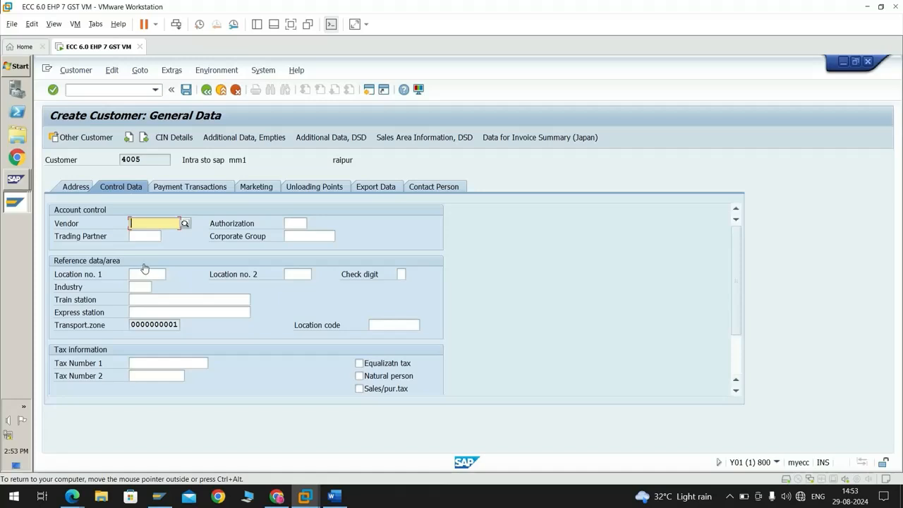
click(186, 195)
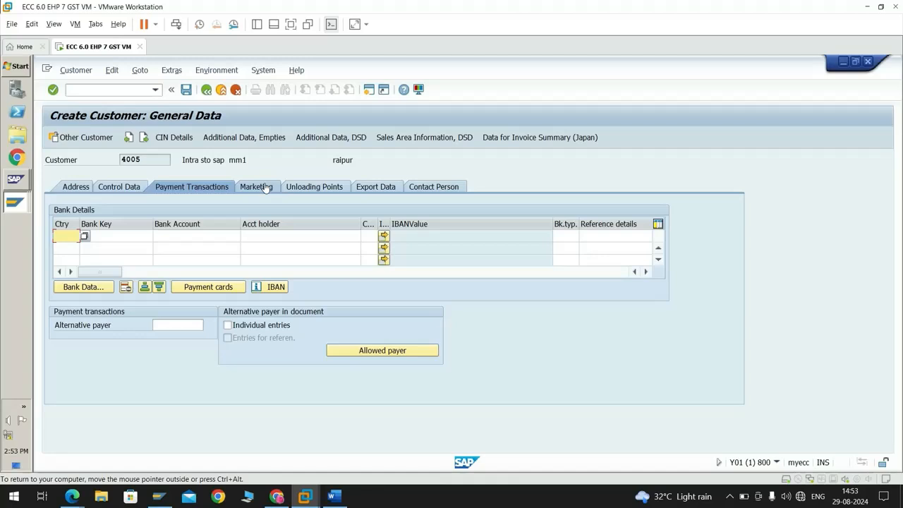
click(81, 137)
click(186, 91)
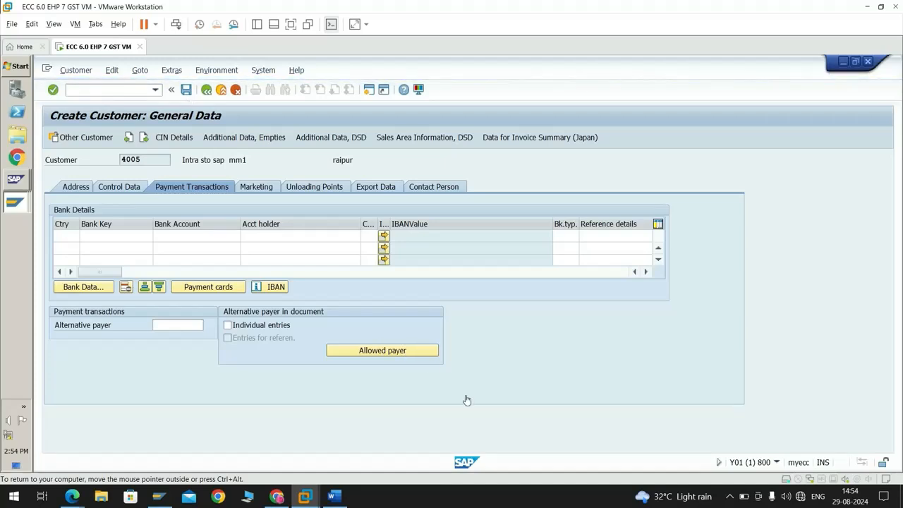
click(729, 495)
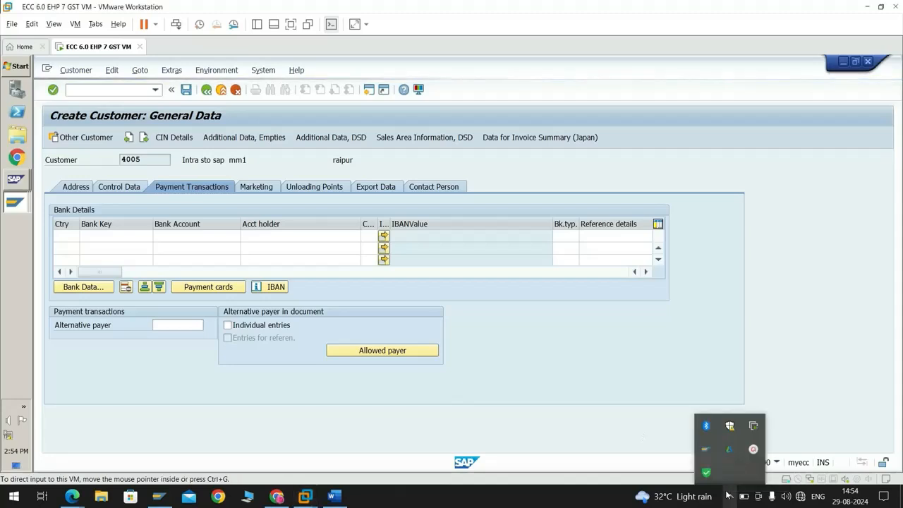
click(750, 449)
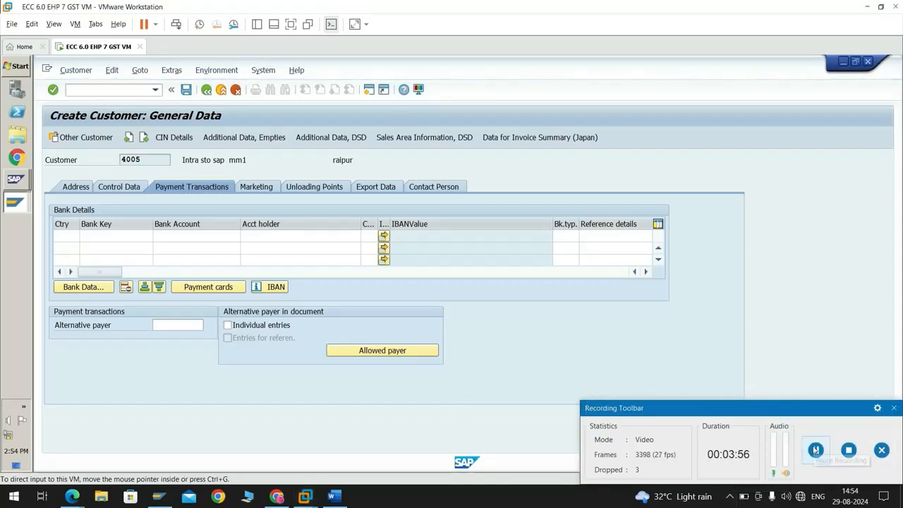